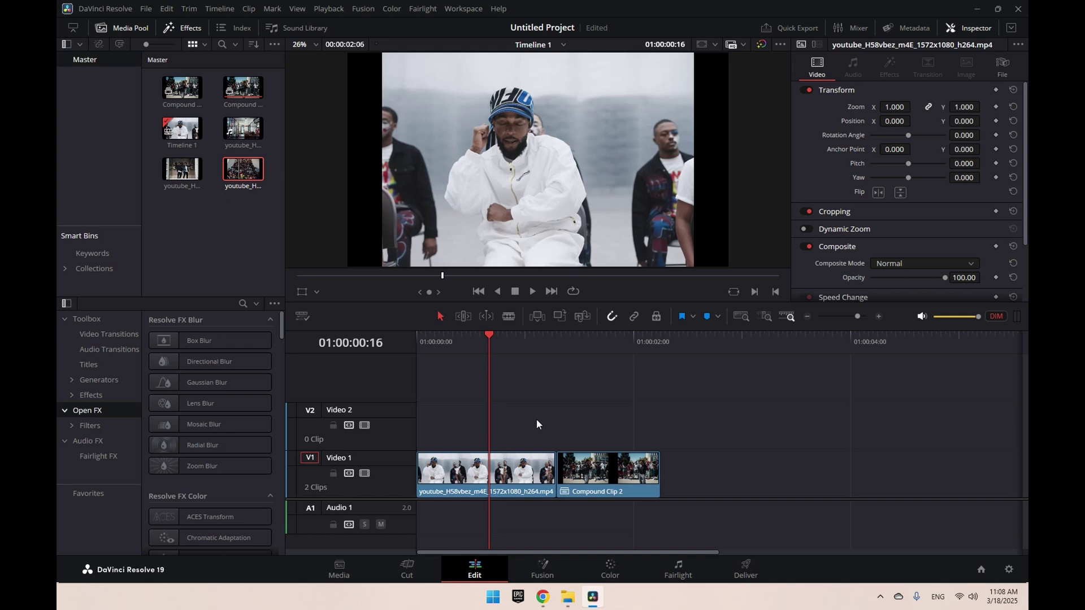
- Try lifting Compound Clip 2 onto Video 2, play back the edit, and save the project
left_click_drag(577, 468, 581, 496)
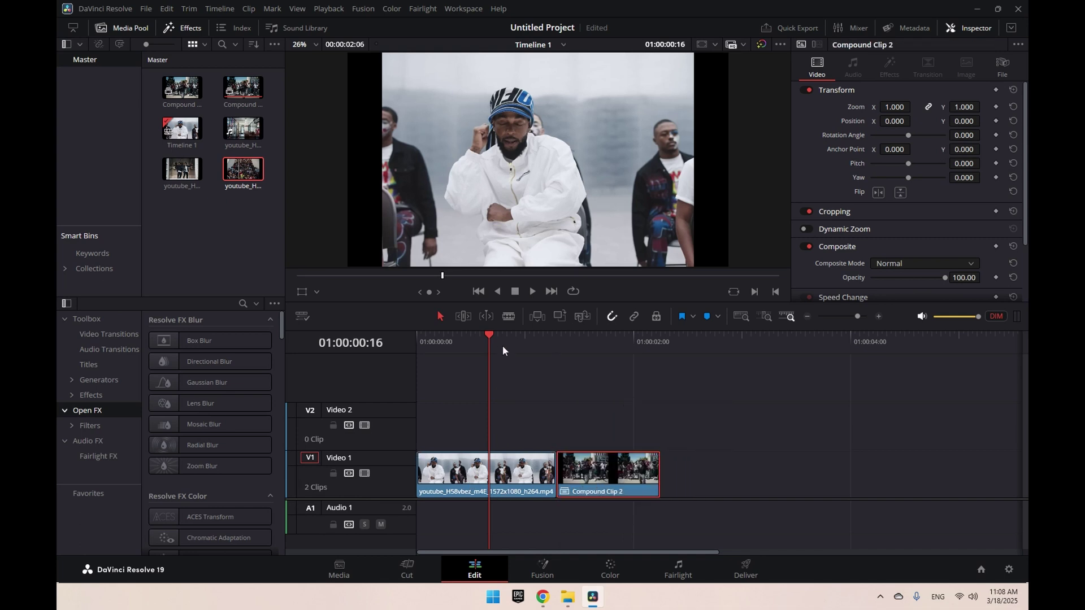
left_click(485, 340)
left_click_drag(484, 340, 442, 340)
key("space")
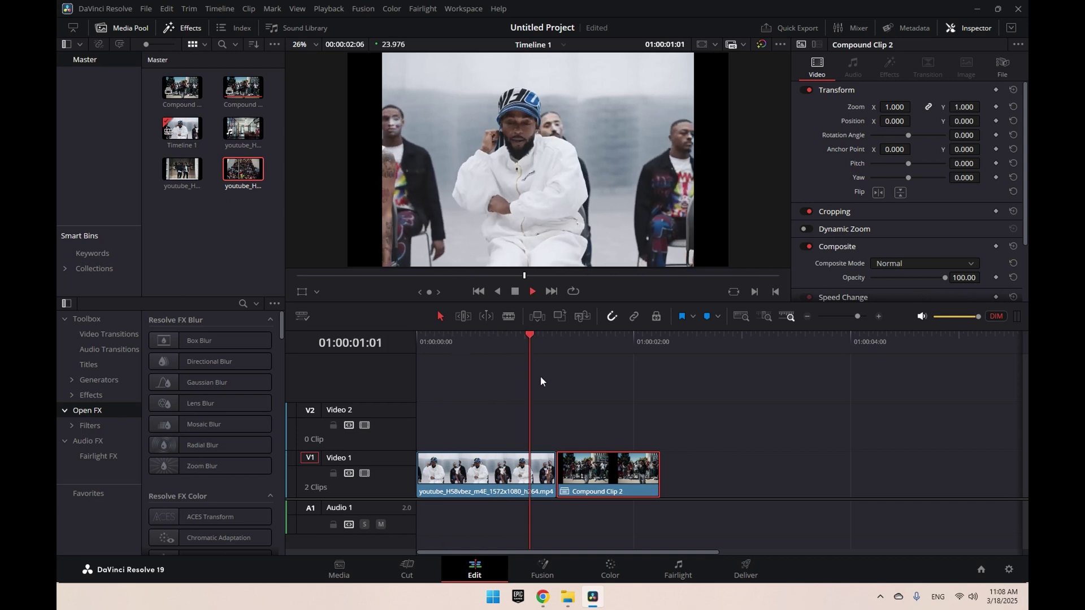
left_click_drag(629, 343, 377, 361)
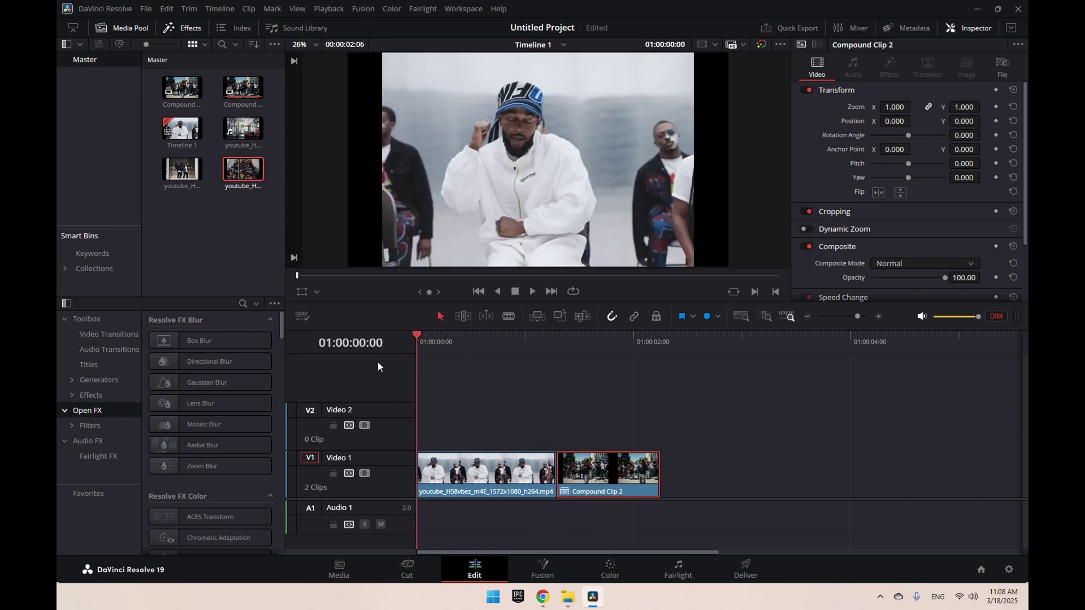
key("ctrl+s")
- Paste a copy of Compound Clip 2 at its end and move it onto Video 2 above the original
left_click_drag(420, 337, 558, 342)
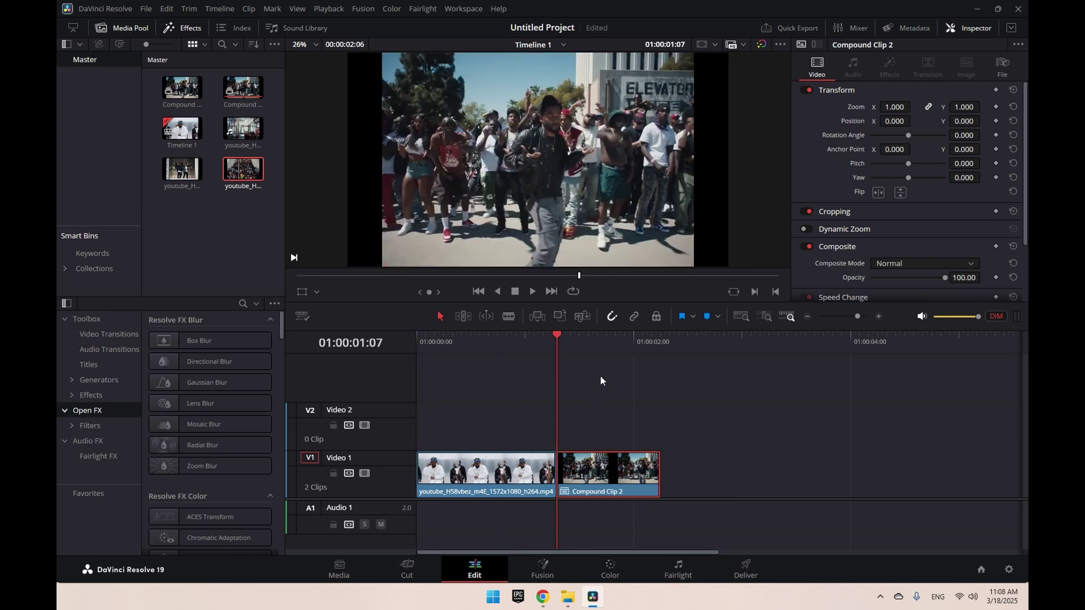
left_click_drag(551, 336, 664, 368)
key("ctrl+v")
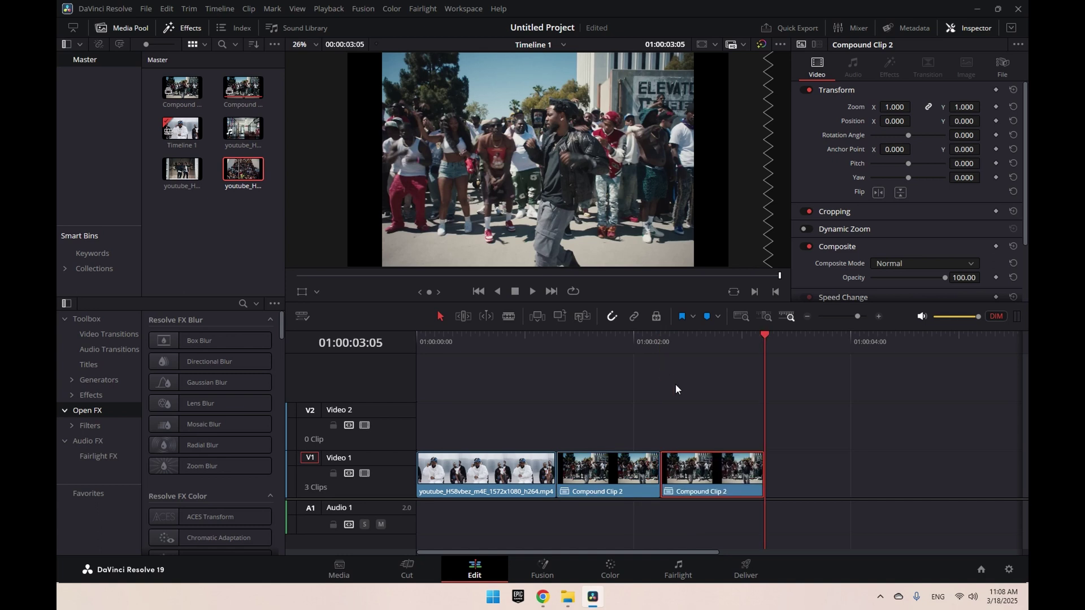
left_click_drag(700, 479, 591, 425)
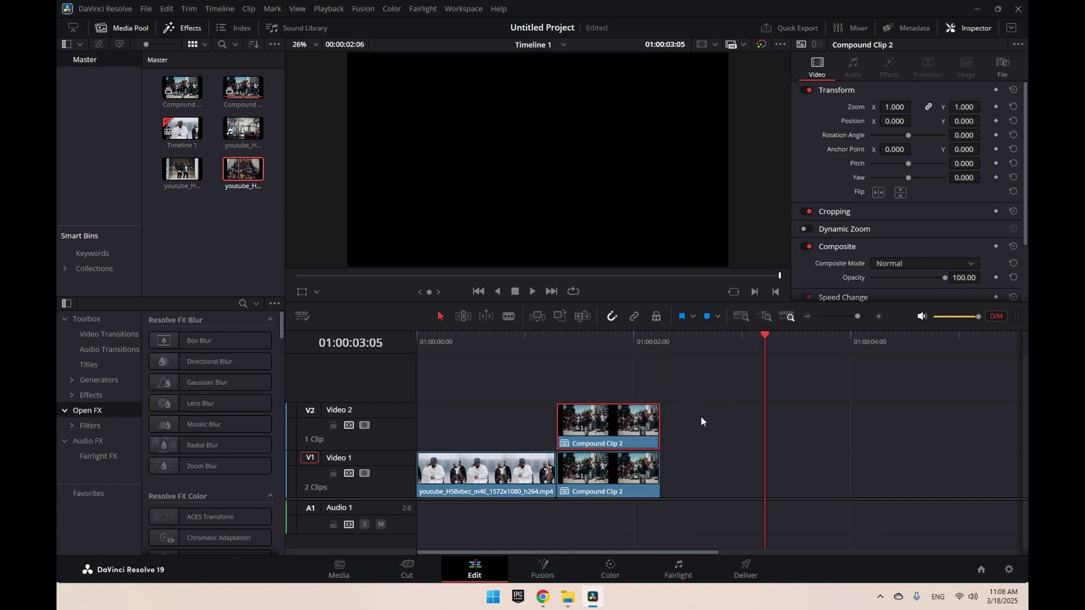
left_click_drag(763, 341, 559, 352)
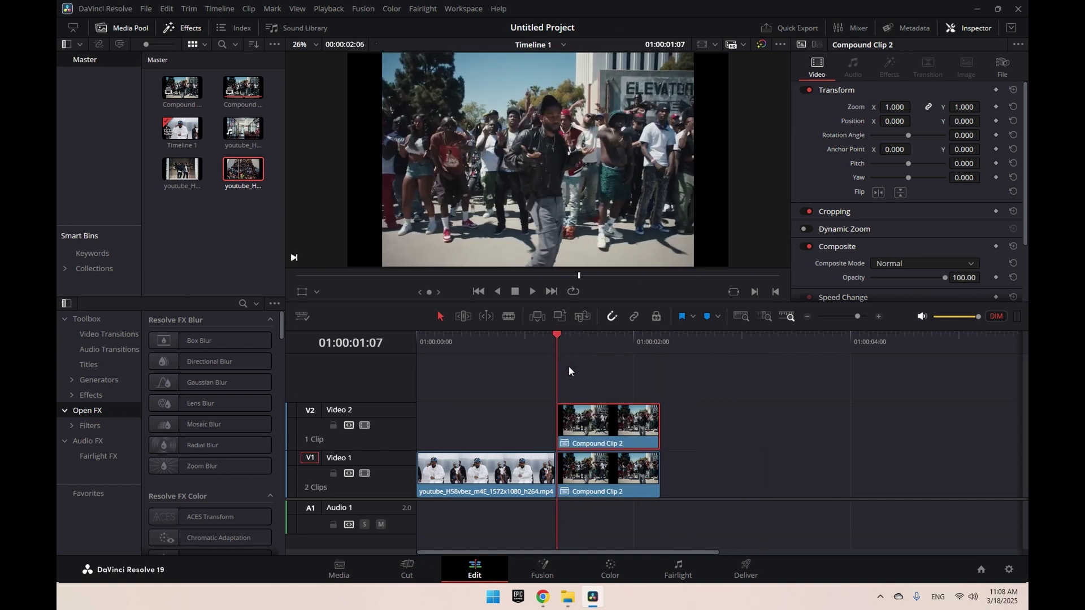
right_click(604, 419)
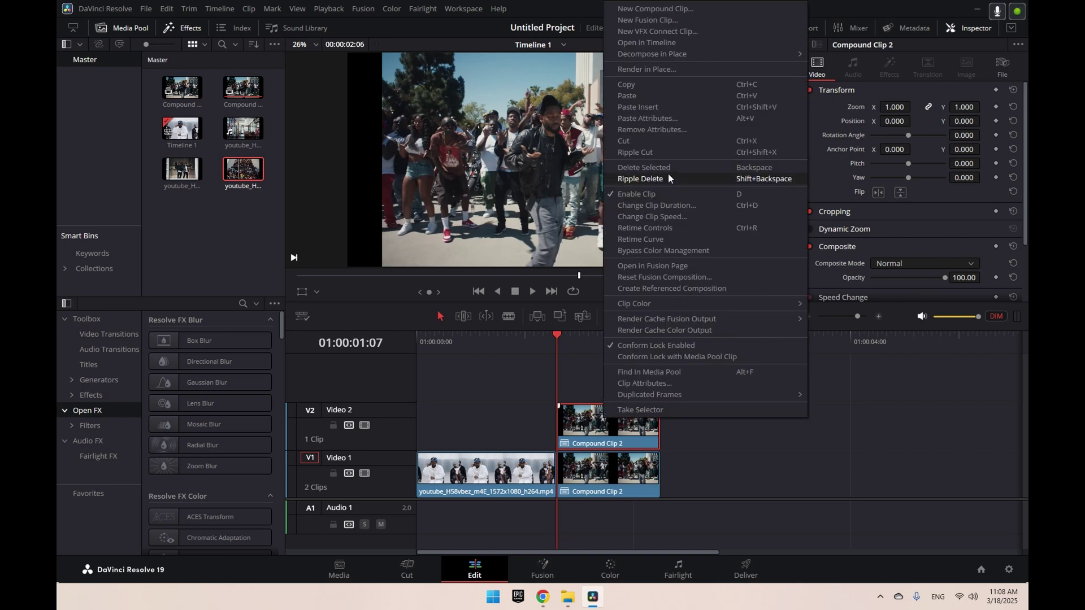
- Render the Video 2 clip in place and turn it into Compound Clip 3
left_click(668, 179)
left_click(608, 374)
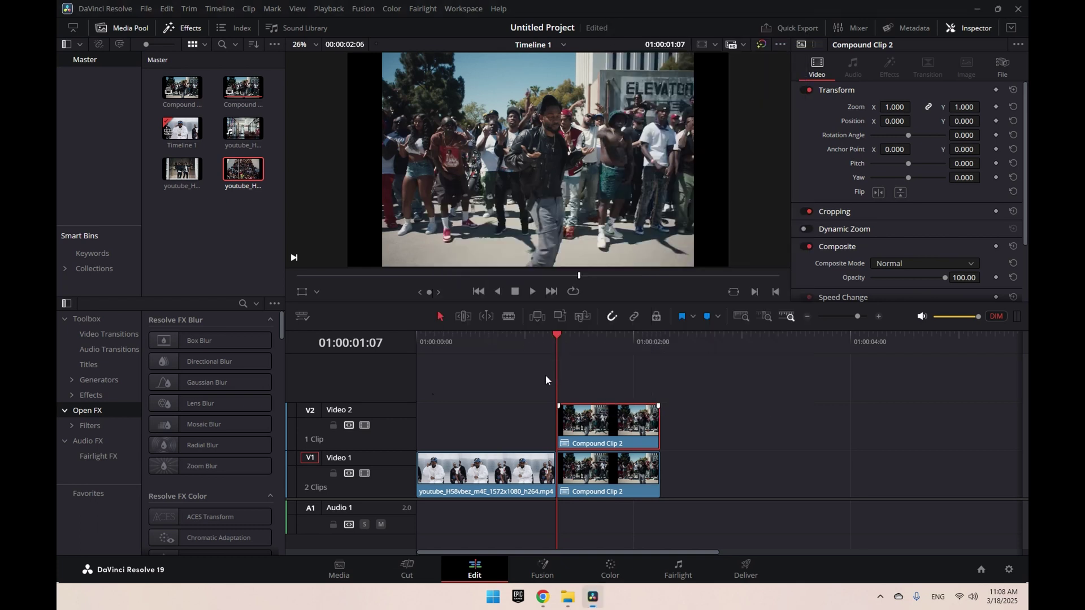
right_click(599, 421)
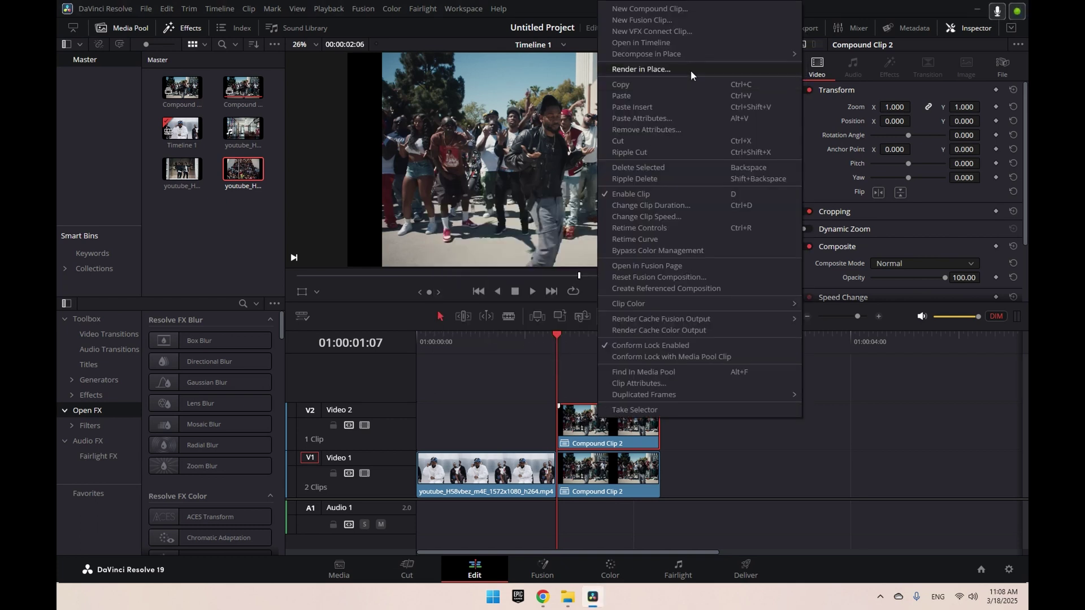
left_click(671, 9)
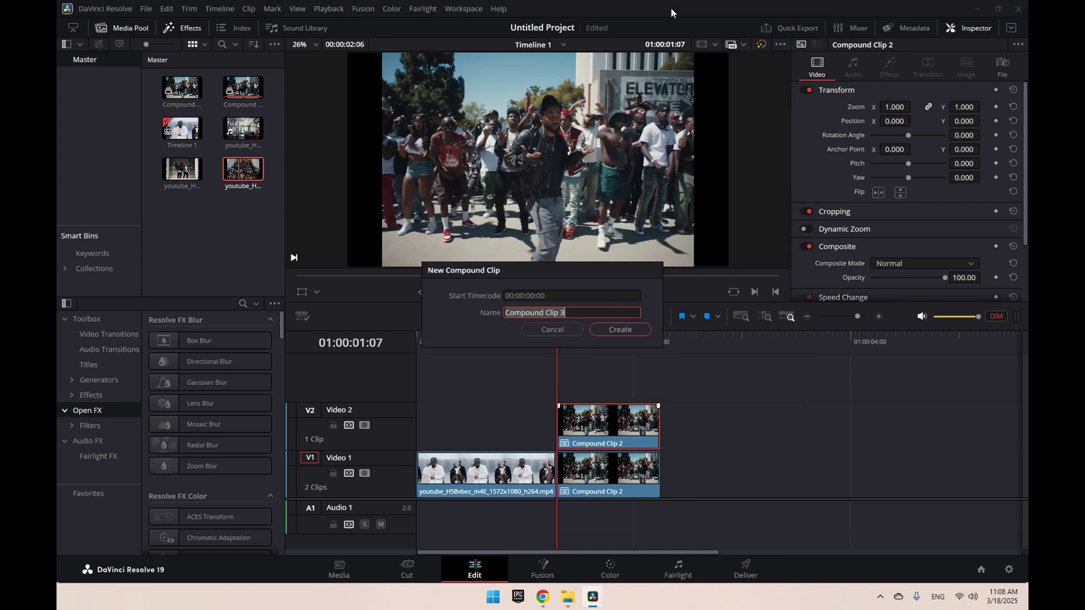
left_click(620, 331)
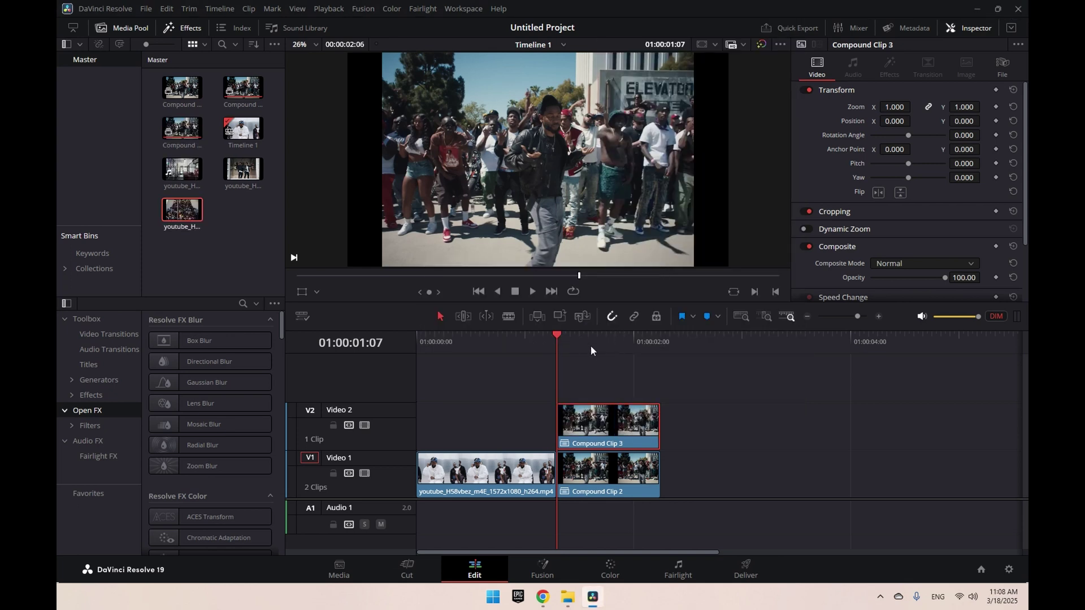
- Apply Clip > Freeze Frame to Compound Clip 3 at its first frame
key("space")
left_click_drag(601, 344, 565, 346)
left_click(557, 339)
left_click(255, 11)
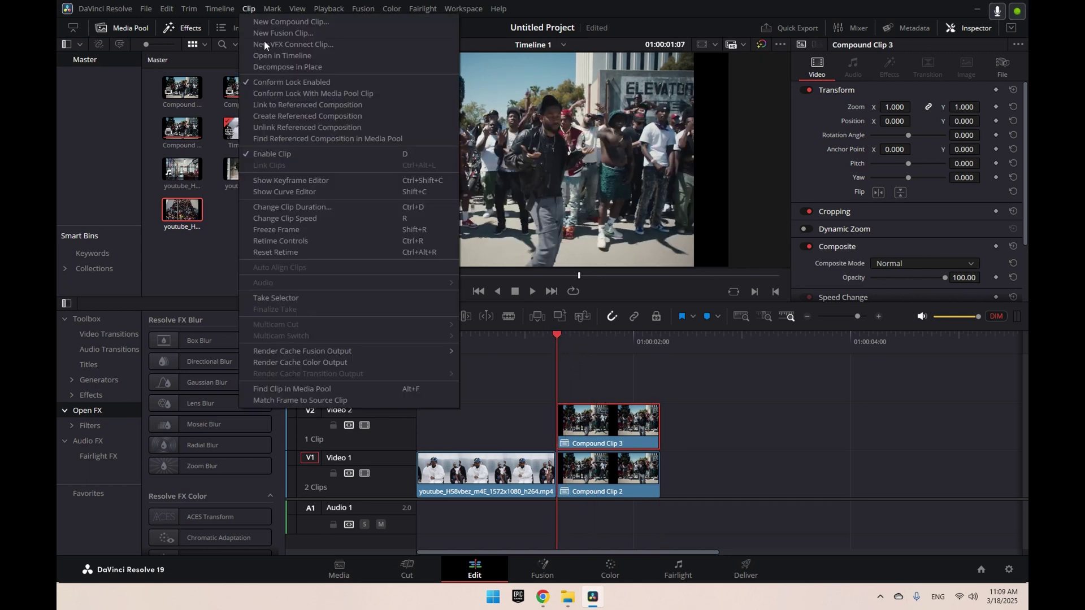
left_click(312, 227)
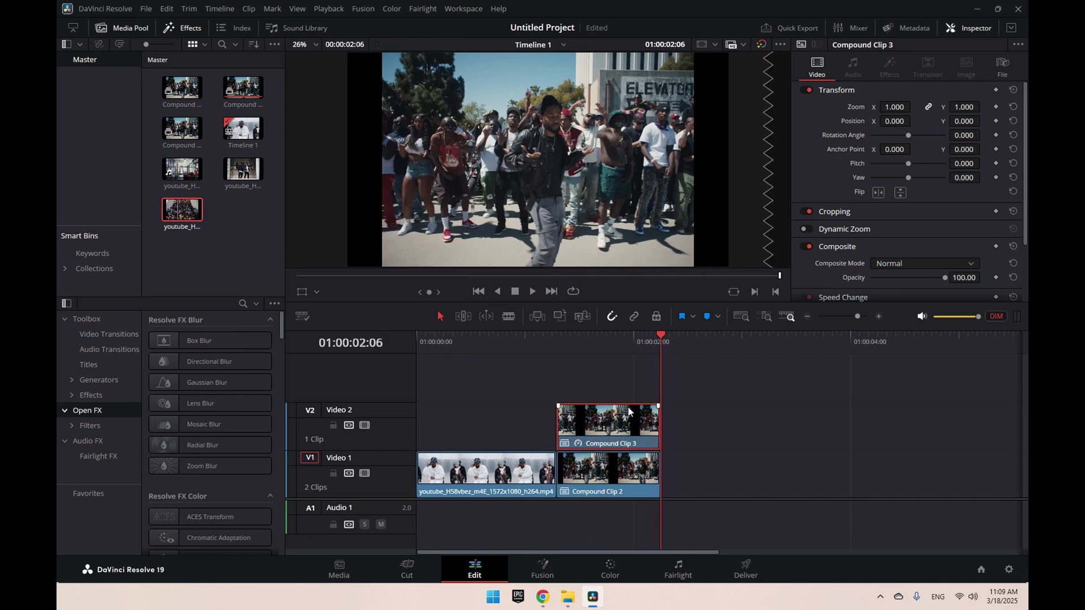
- Align frozen Compound Clip 3 to start directly above Compound Clip 2, preview, and save
left_click_drag(629, 411, 713, 411)
left_click(653, 341)
left_click(567, 365)
key("space")
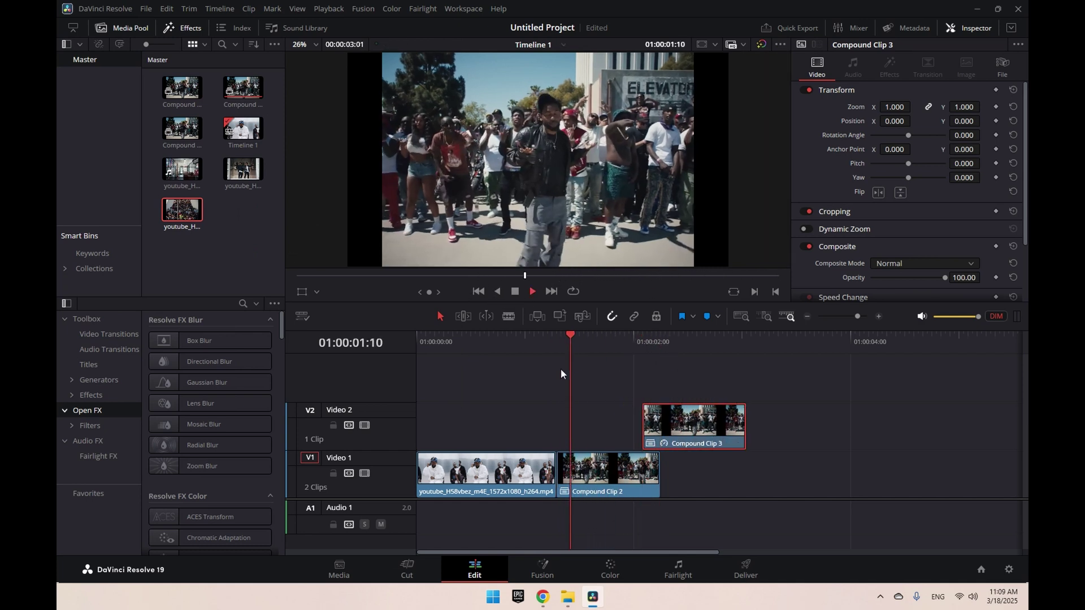
left_click_drag(587, 342, 557, 356)
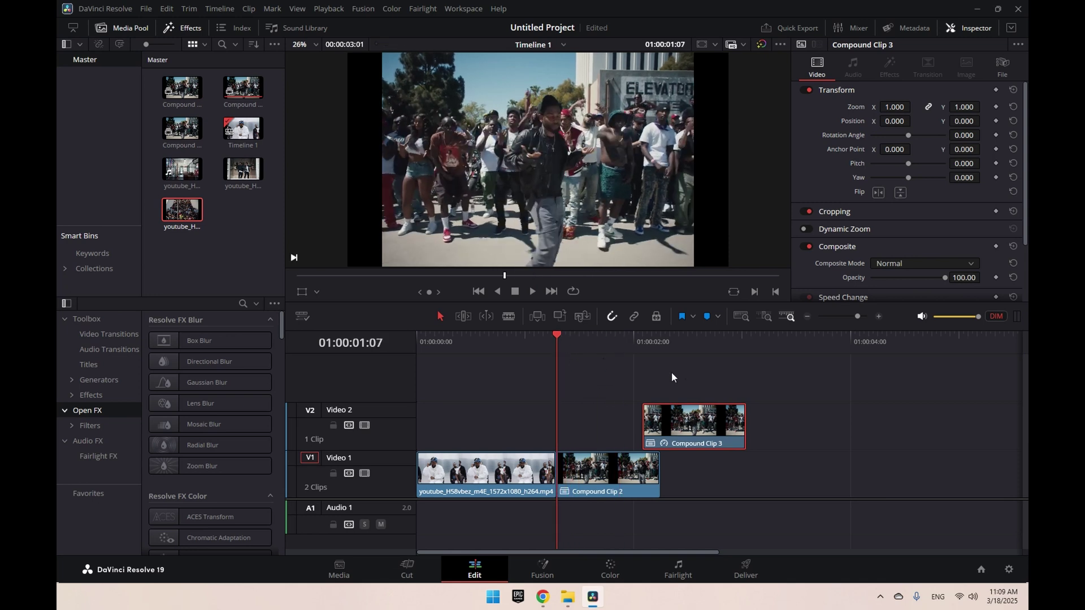
left_click_drag(718, 417, 634, 419)
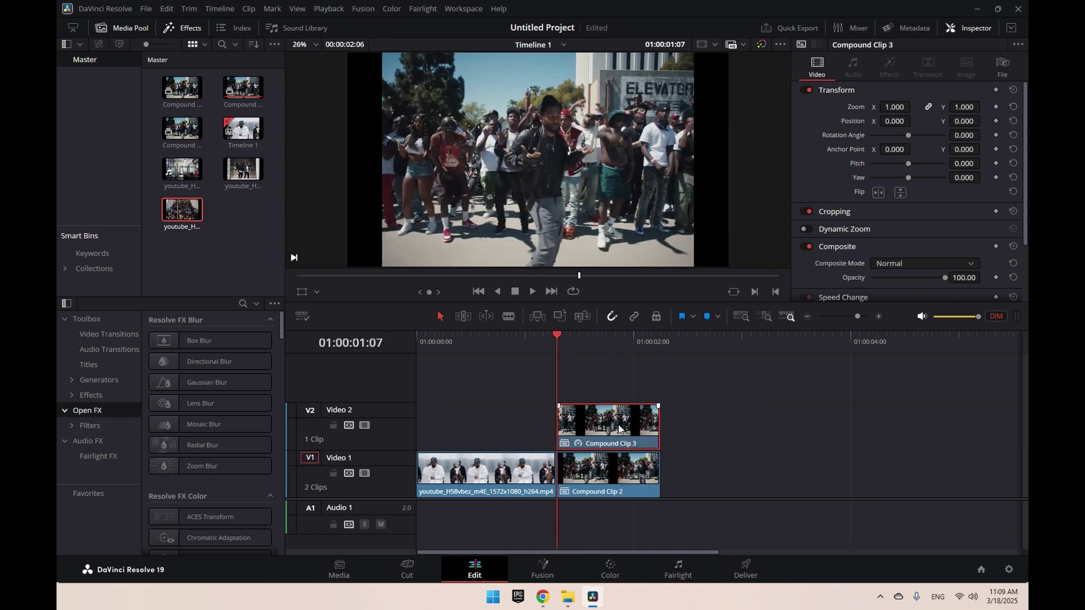
mouse_move(653, 427)
key("ctrl+s")
- Open Compound Clip 3 in the Fusion page and add a Polygon node
right_click(616, 425)
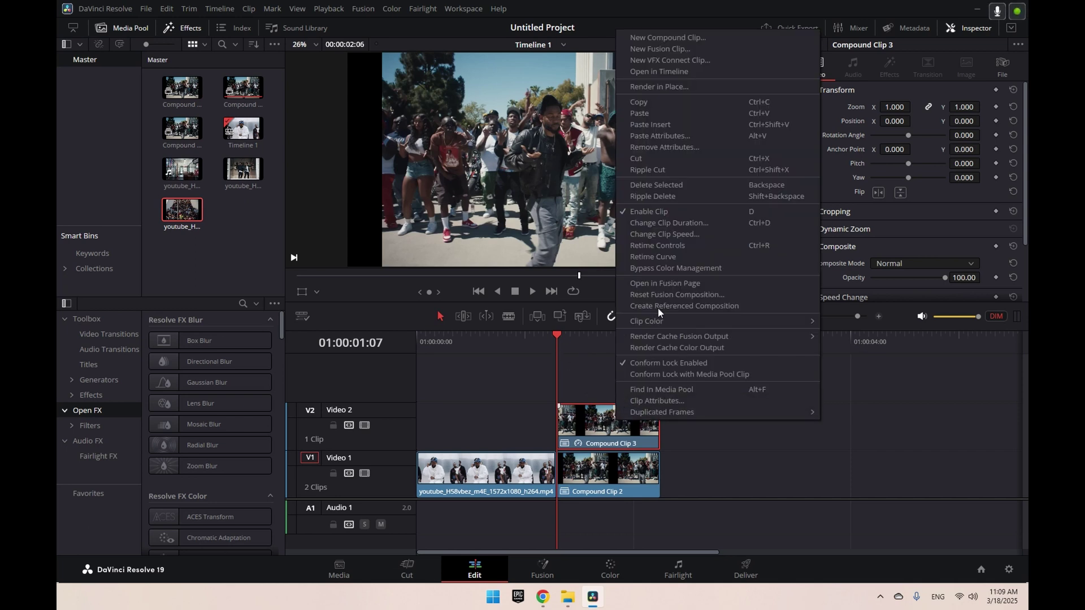
left_click(687, 284)
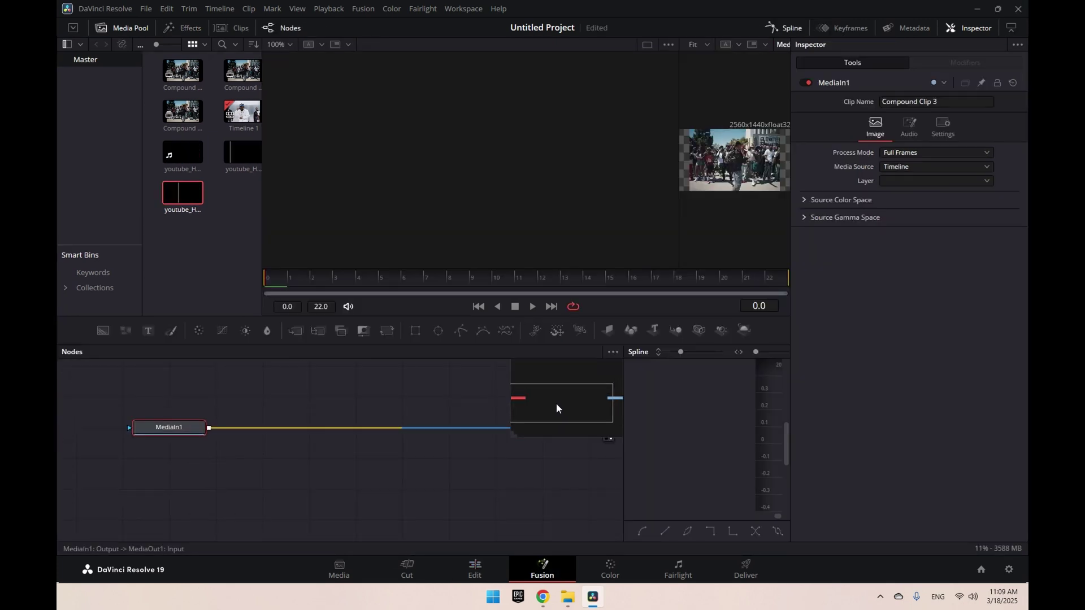
key("shift+space")
type("Polygon")
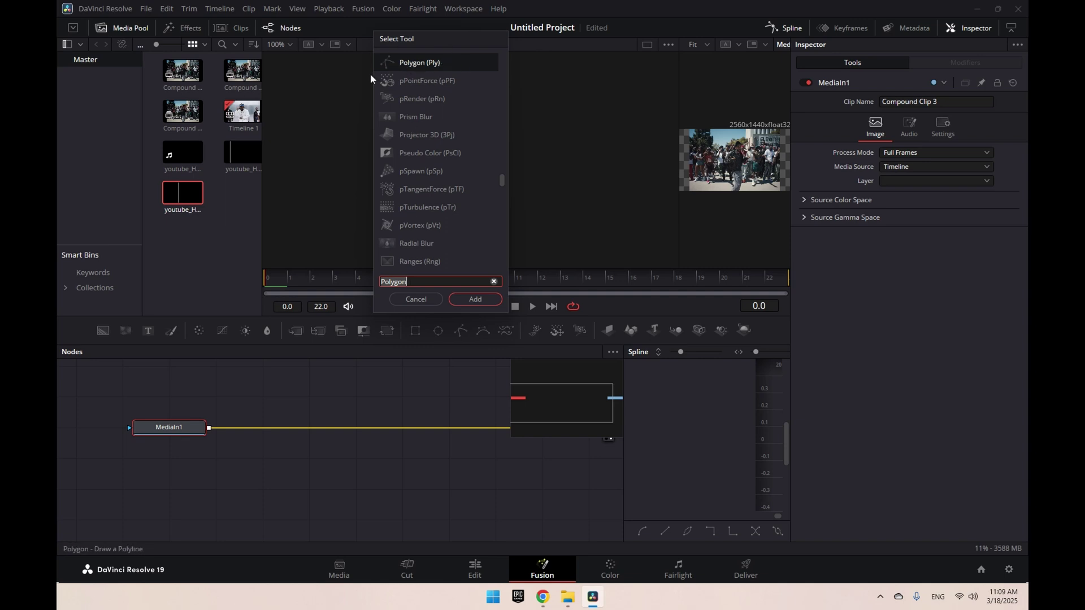
left_click(480, 300)
- Place Polygon1 left of MediaIn1, connect it as the mask, and enable Invert
left_click_drag(168, 395, 92, 417)
left_click_drag(152, 432, 234, 418)
left_click_drag(100, 418, 110, 415)
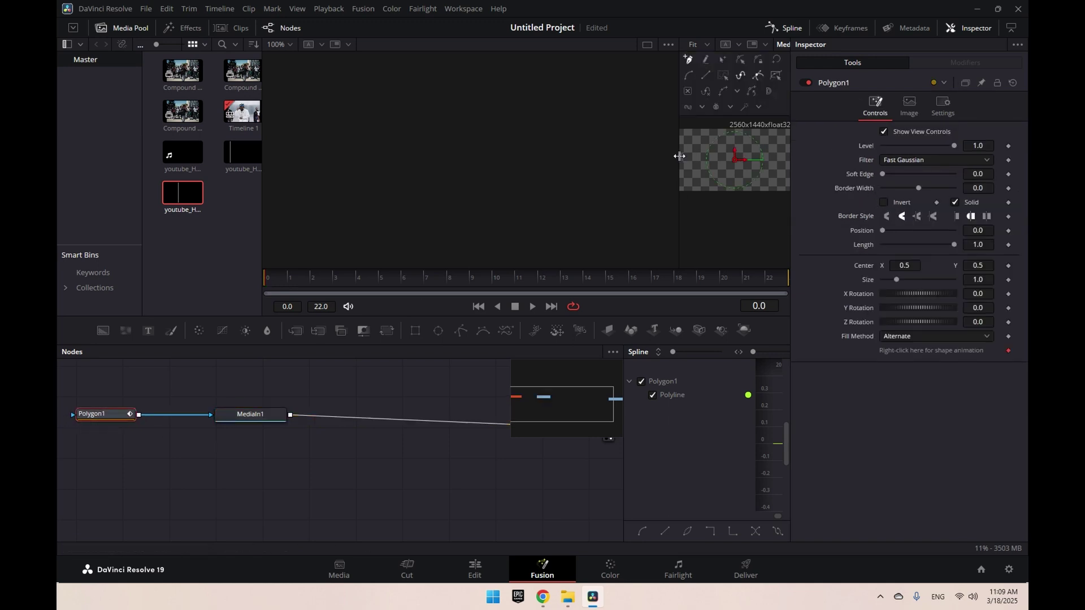
left_click(883, 203)
- Trace the polygon mask from the frame's bottom edge up around the dancer's body and head
left_click_drag(680, 185, 469, 184)
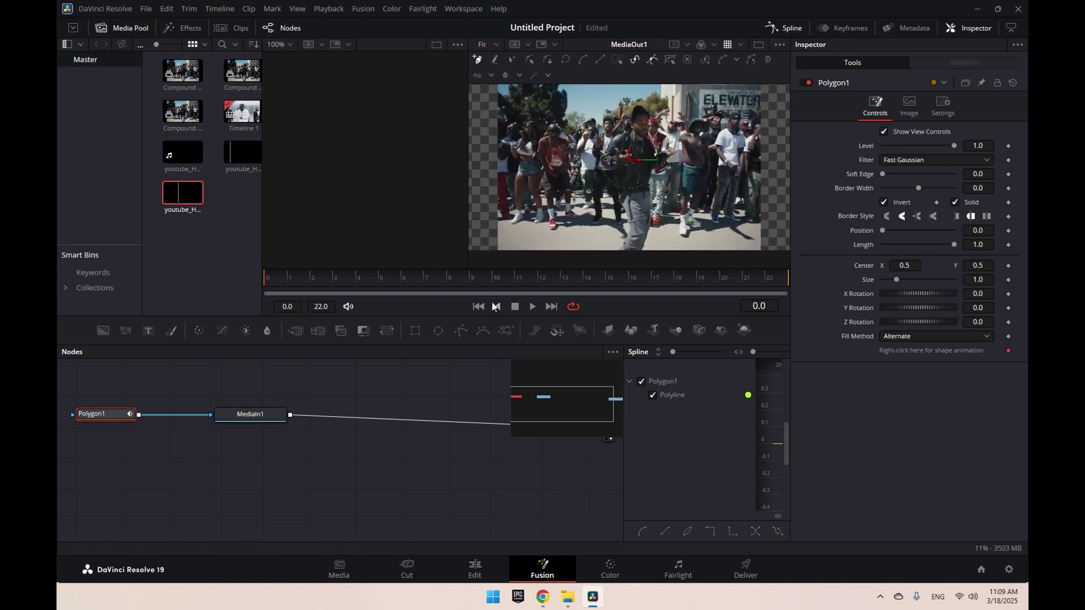
left_click(622, 248)
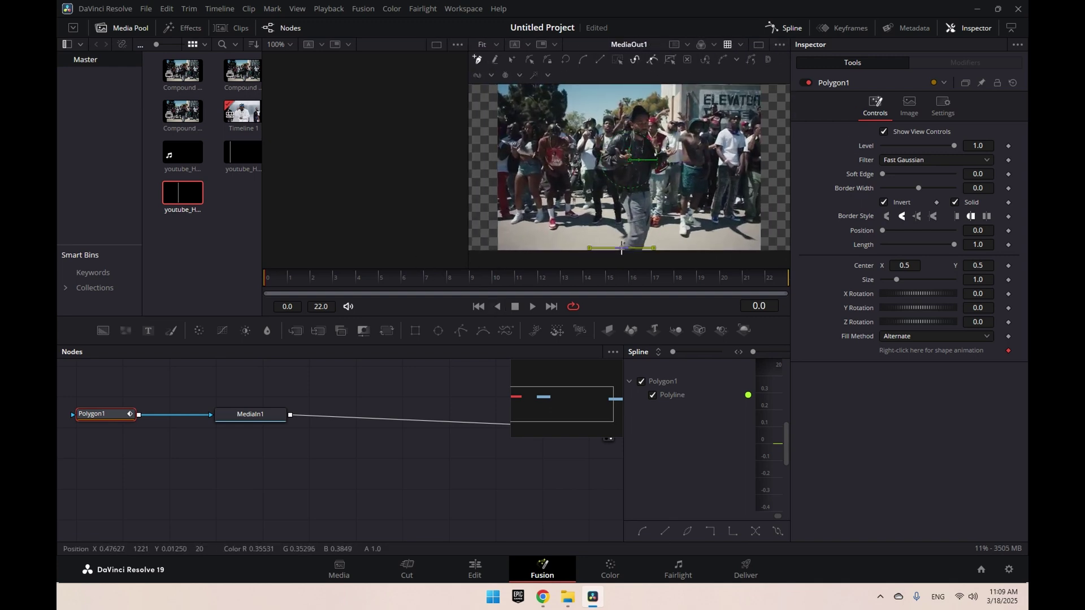
mouse_move(621, 248)
left_mouse_down()
mouse_move(628, 223)
mouse_move(603, 167)
left_mouse_up()
mouse_move(603, 163)
left_mouse_down()
mouse_move(609, 141)
mouse_move(632, 134)
mouse_move(629, 117)
left_mouse_up()
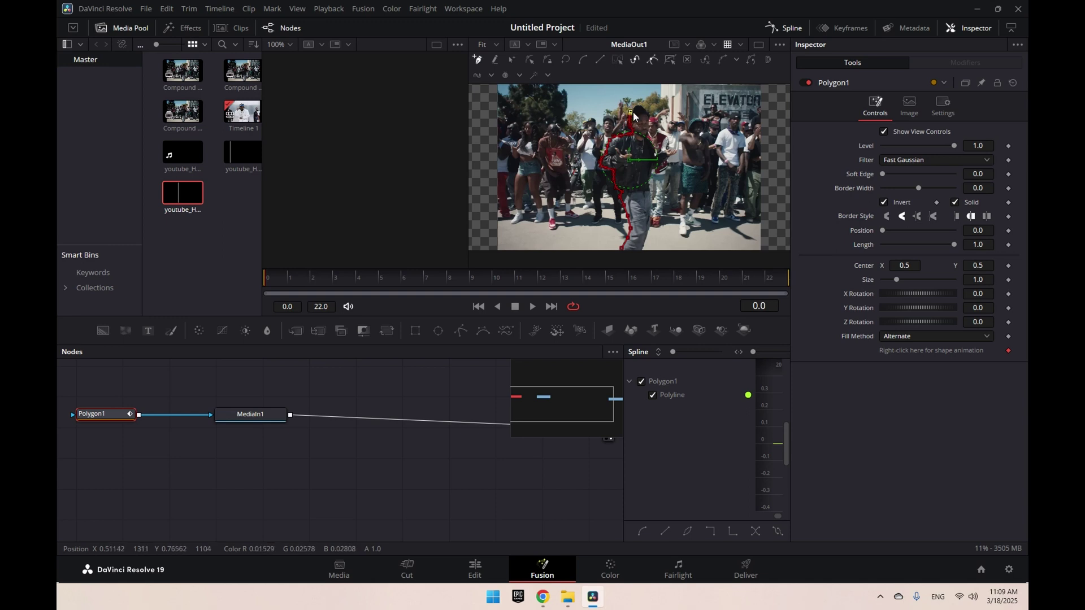
left_click_drag(635, 112, 637, 109)
mouse_move(648, 114)
left_mouse_down()
mouse_move(655, 162)
mouse_move(672, 148)
left_mouse_up()
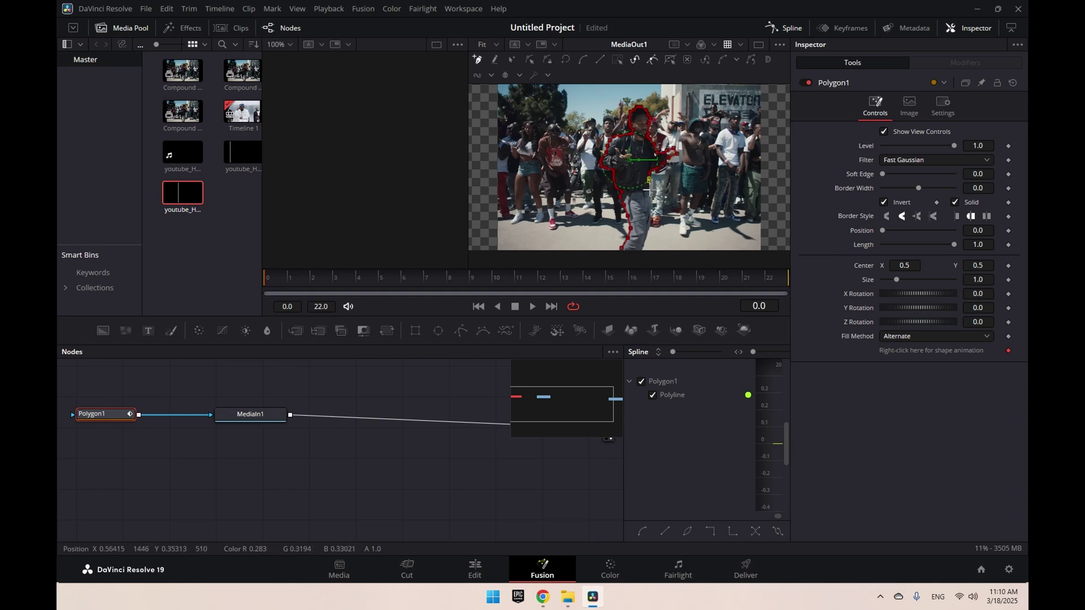
- Add points down the dancer's leg, close the shape, and turn off Invert
left_click(651, 205)
left_click(648, 234)
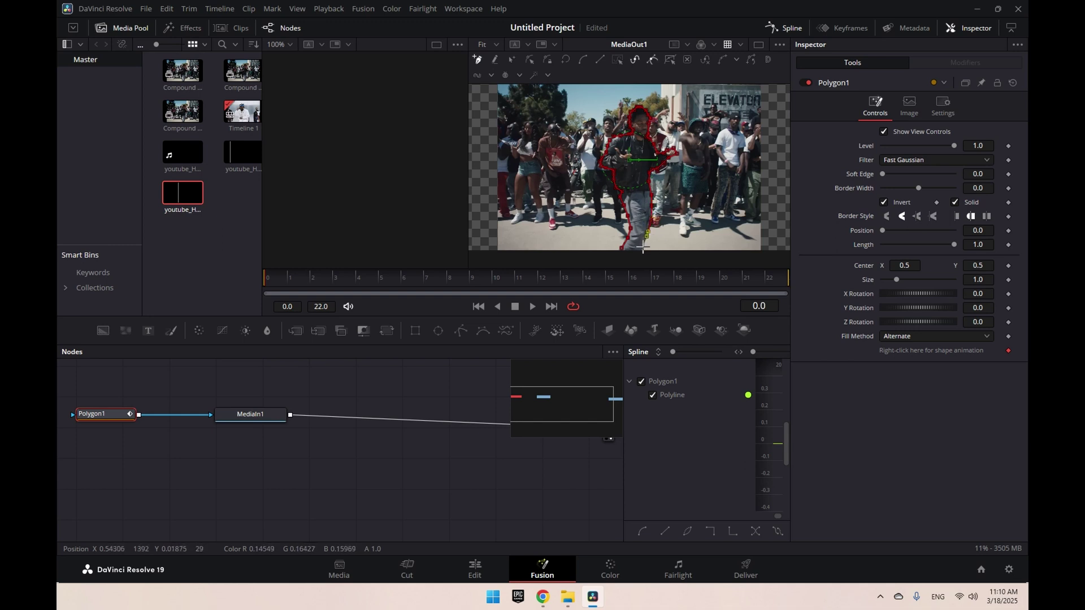
left_click(643, 247)
left_click(622, 249)
scroll(673, 174, "down", 5)
scroll(673, 174, "up", 3)
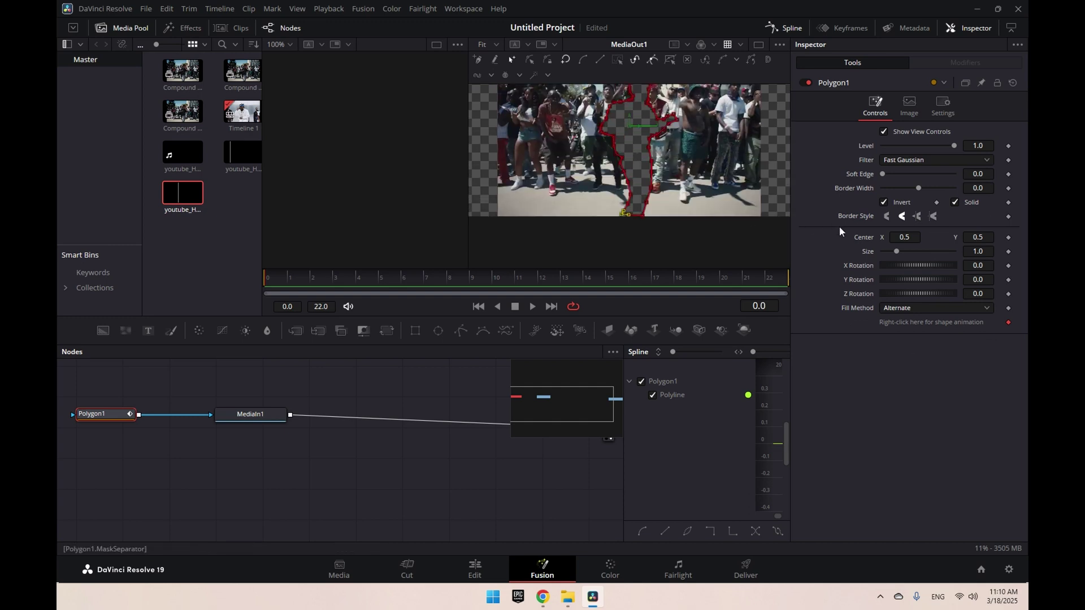
left_click(884, 203)
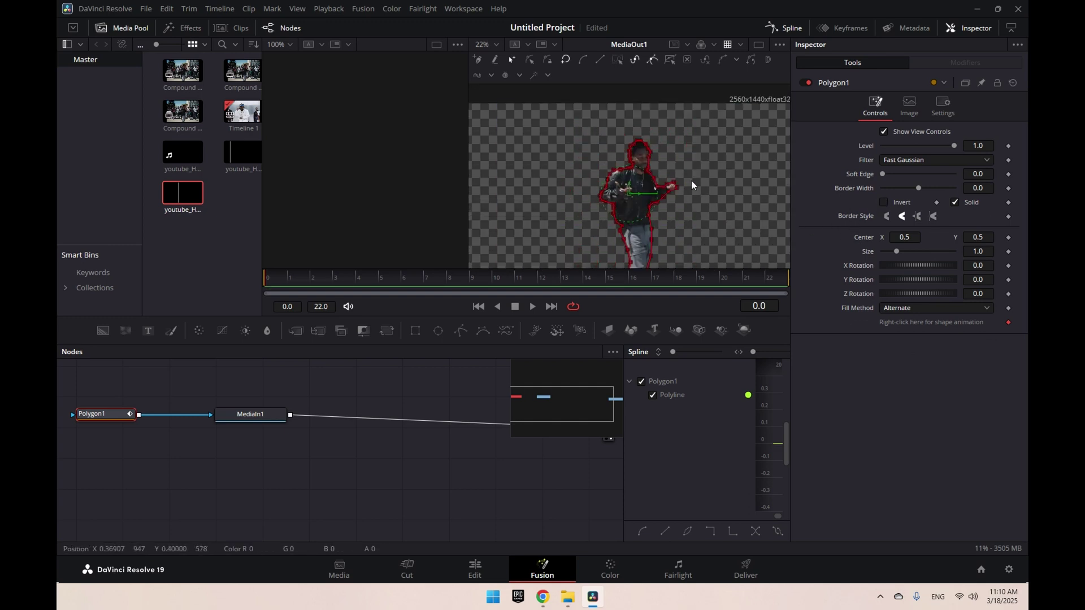
- On the Edit page, slide Compound Clip 3 left to end at the playhead and play the overlap
left_click(462, 576)
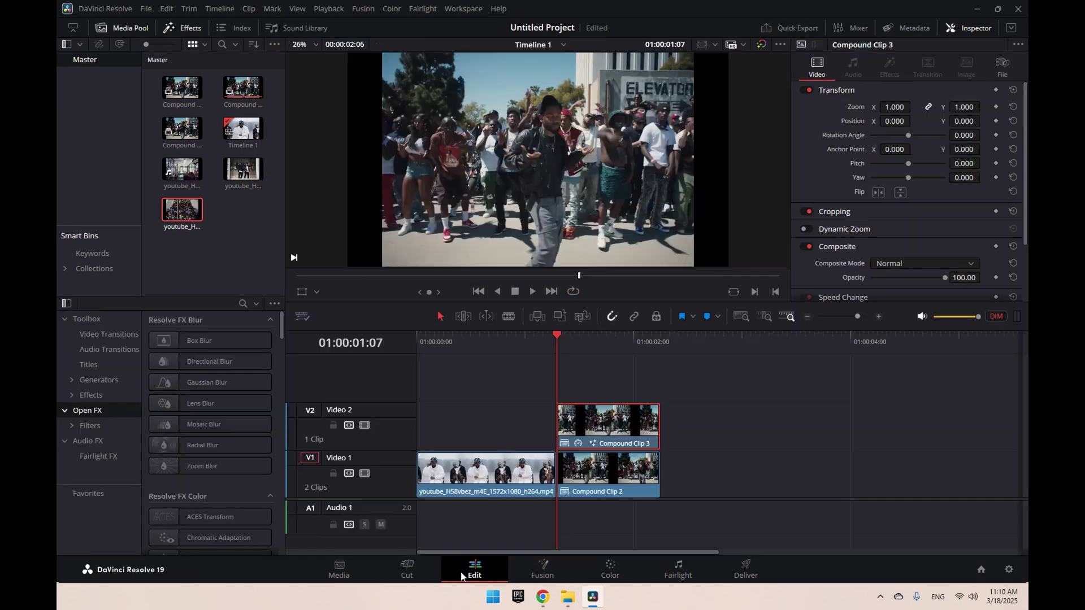
left_click_drag(609, 451, 504, 449)
left_click_drag(566, 345, 414, 361)
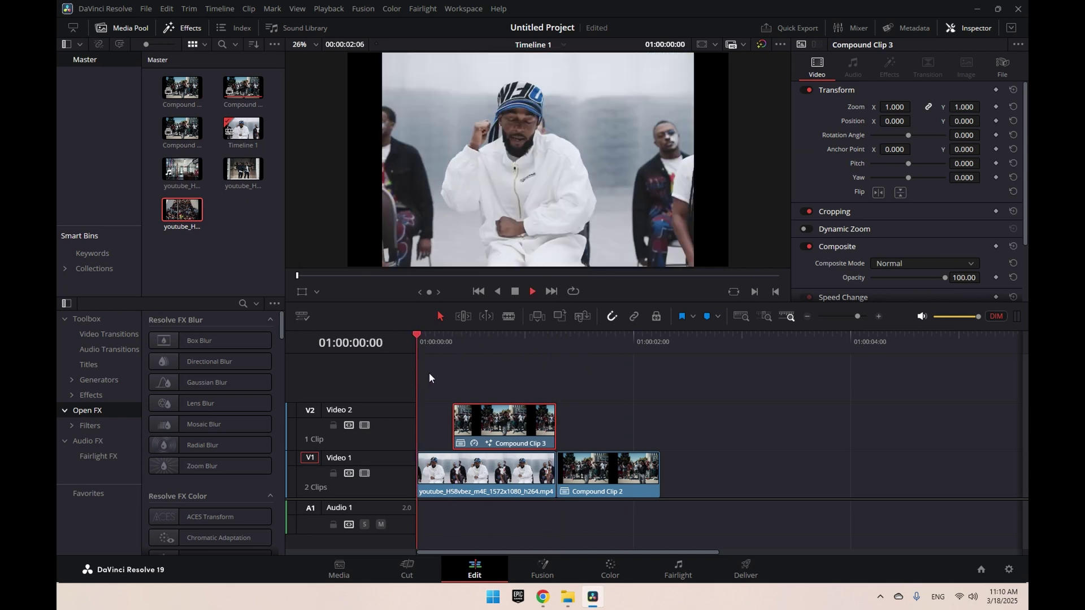
key("space")
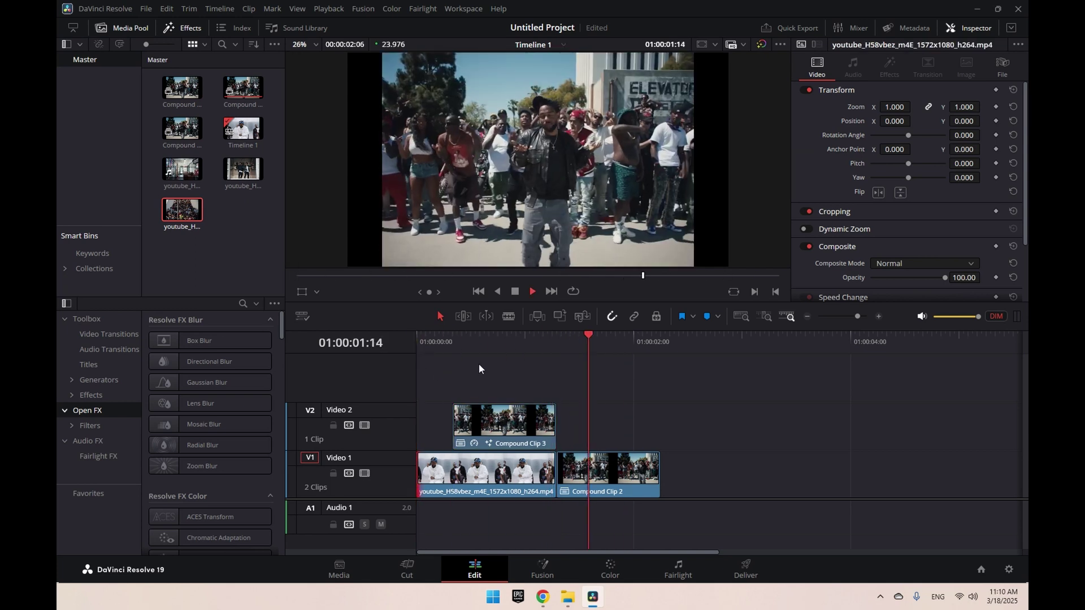
left_click_drag(599, 335, 471, 357)
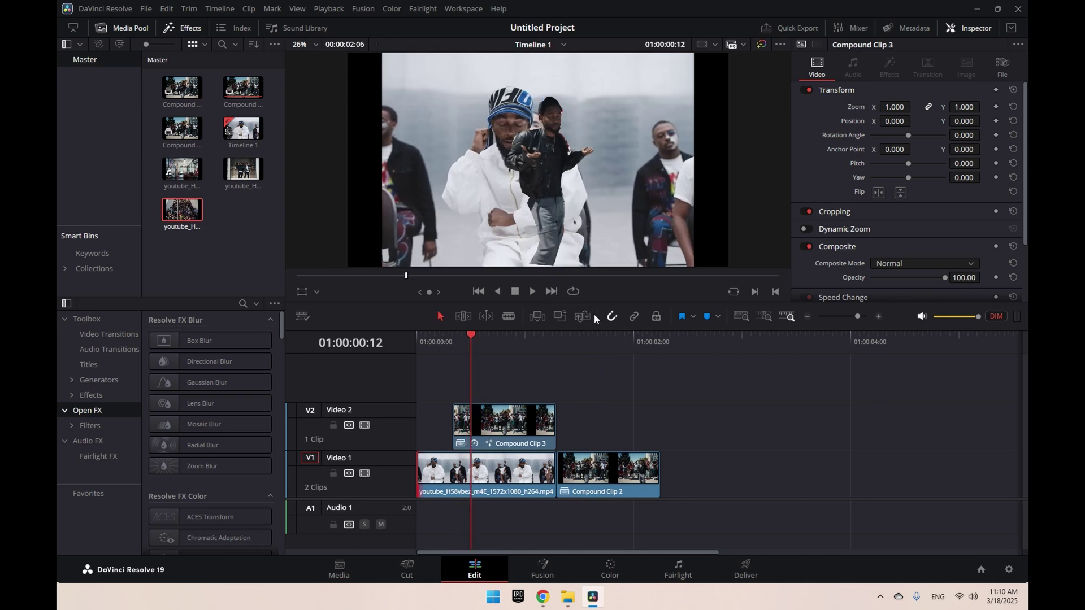
left_click(506, 423)
- Reopen Compound Clip 3 in Fusion, close Polygon1 on its first point, and return to Edit
right_click(507, 420)
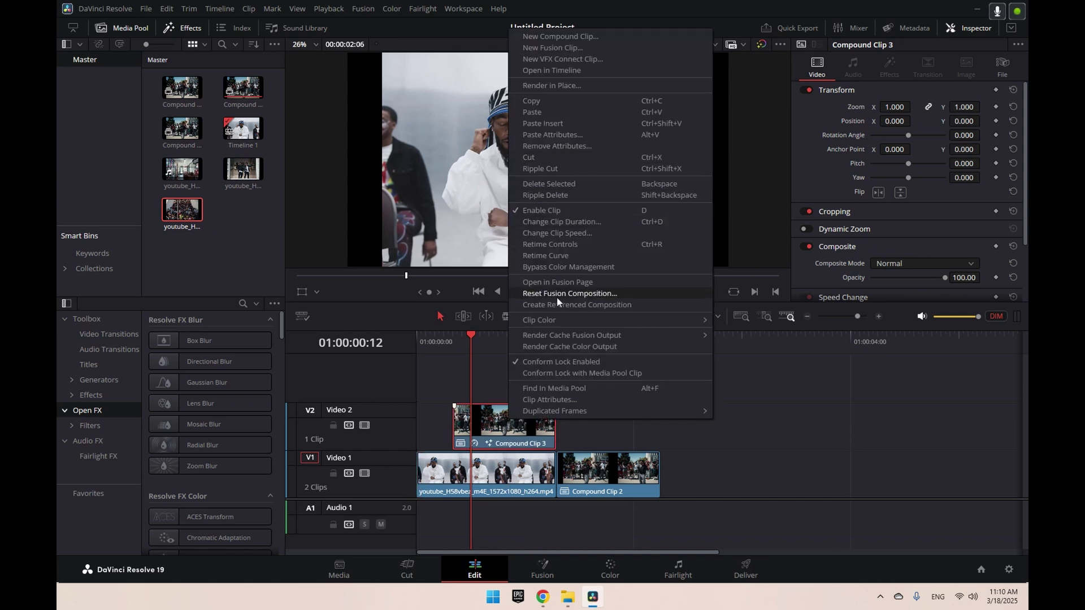
left_click(557, 282)
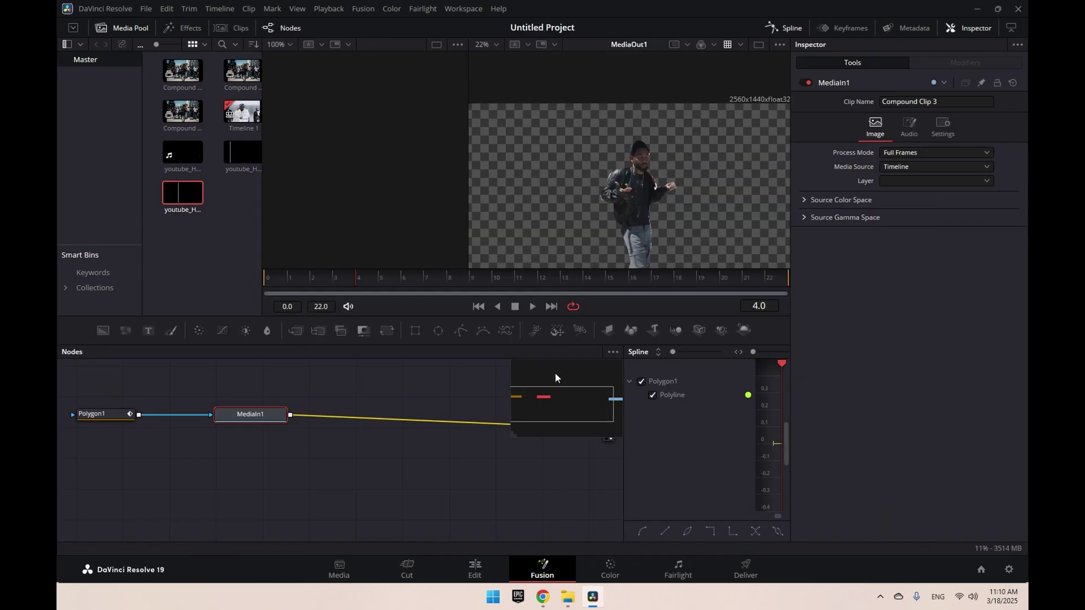
left_click(111, 423)
scroll(652, 212, "down", 3)
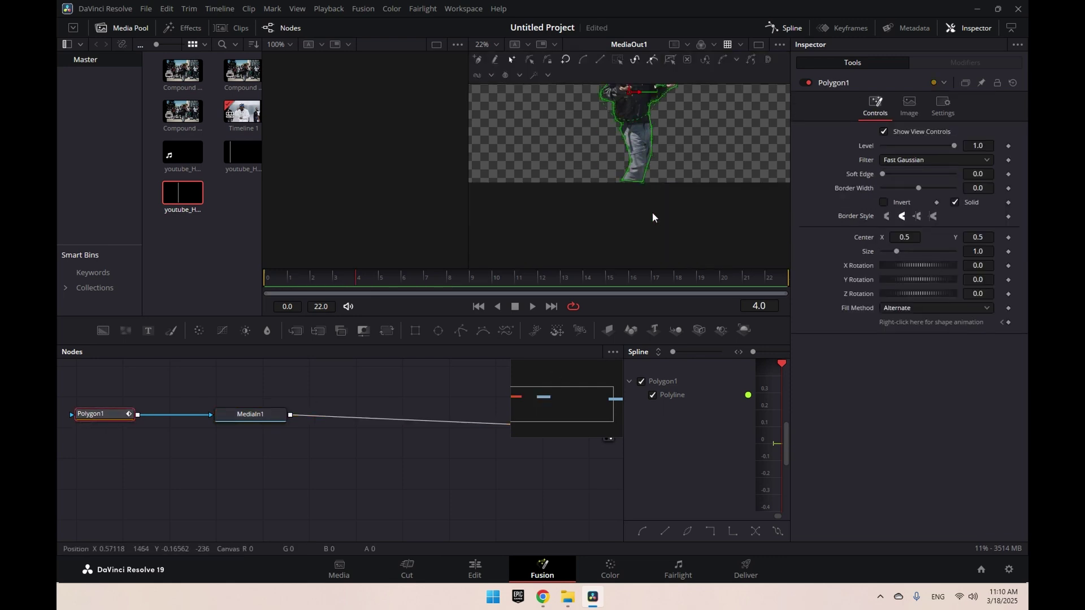
left_click(619, 181)
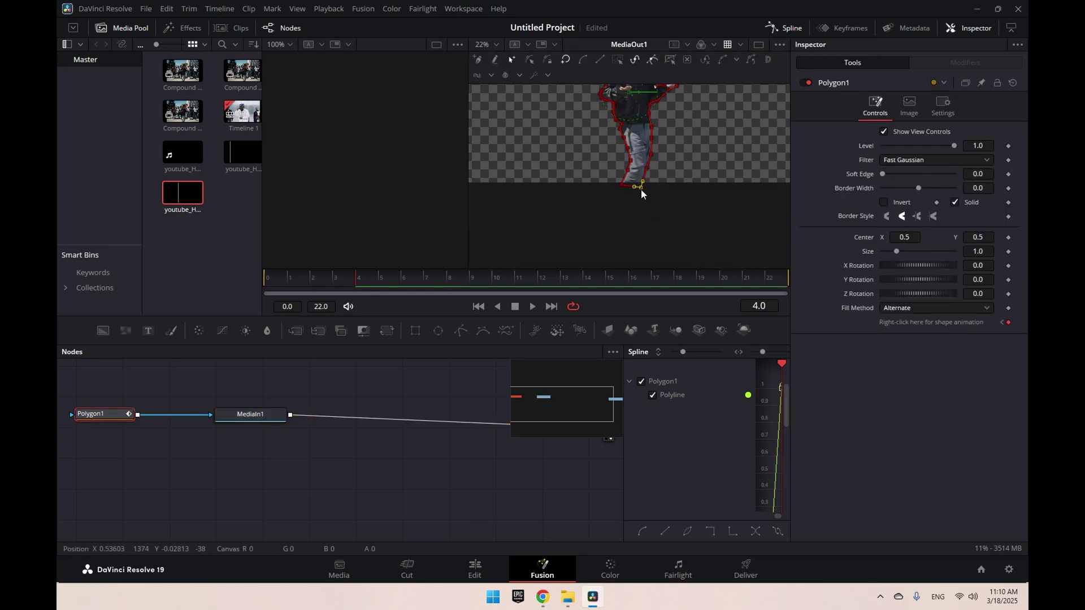
left_click(475, 569)
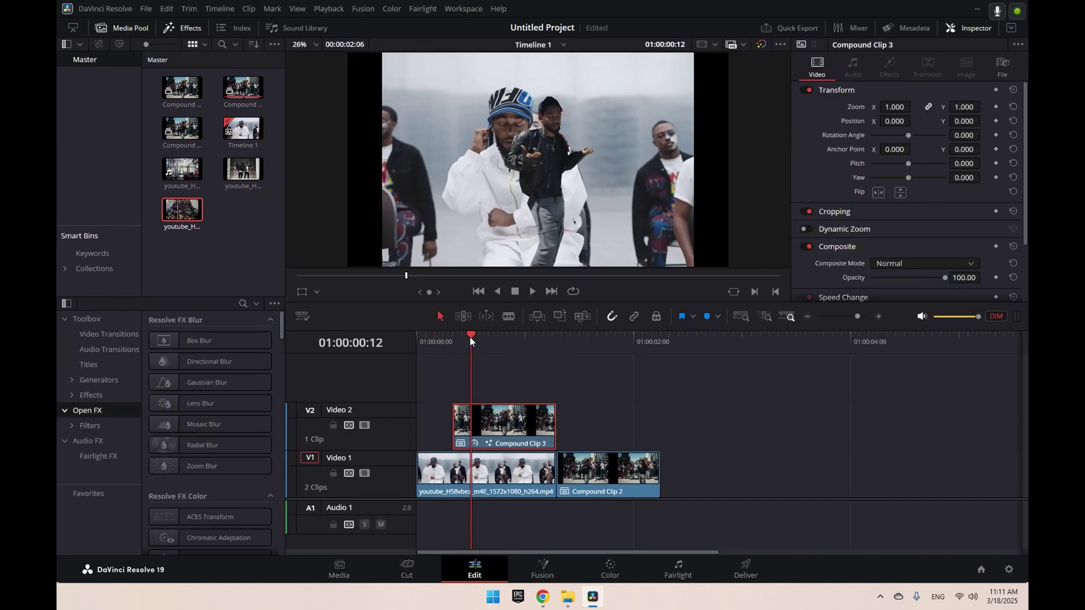
- Trim 12 frames off Compound Clip 3's start, preview it against the first clip, and save
left_click_drag(454, 433, 506, 432)
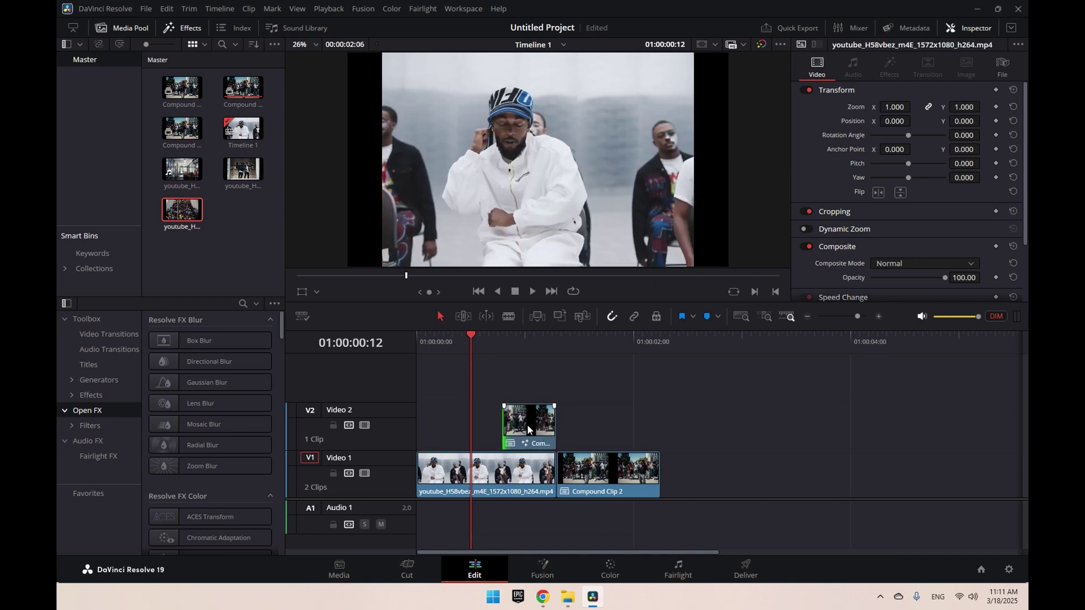
left_click_drag(471, 334, 500, 334)
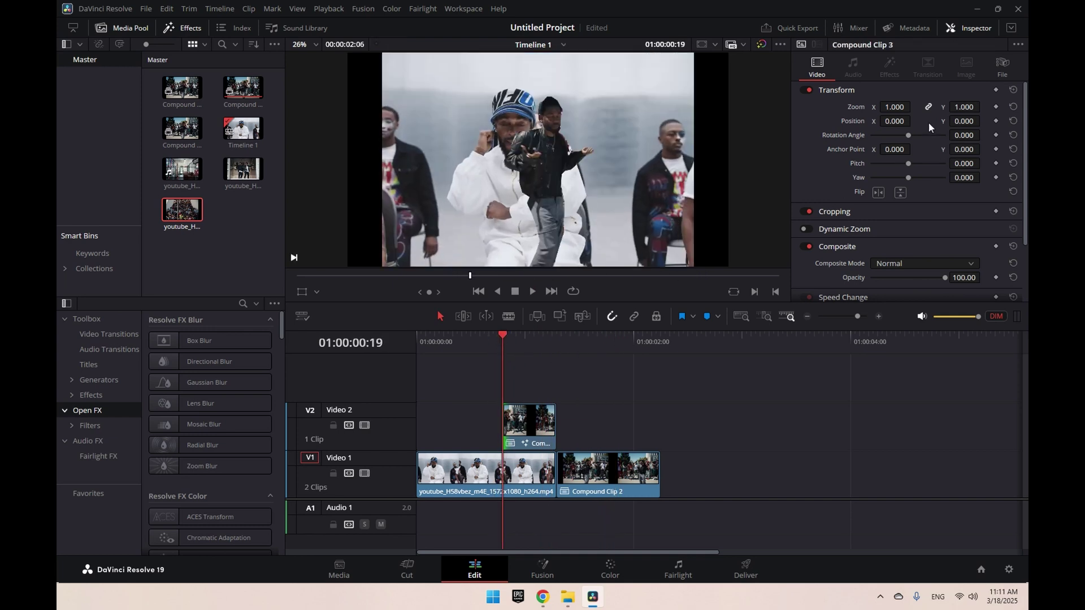
key("ctrl+s")
- Keyframe Position Y at -1146 below the frame, then 0.5 at a later frame
left_click_drag(964, 121, 984, 121)
left_click(995, 121)
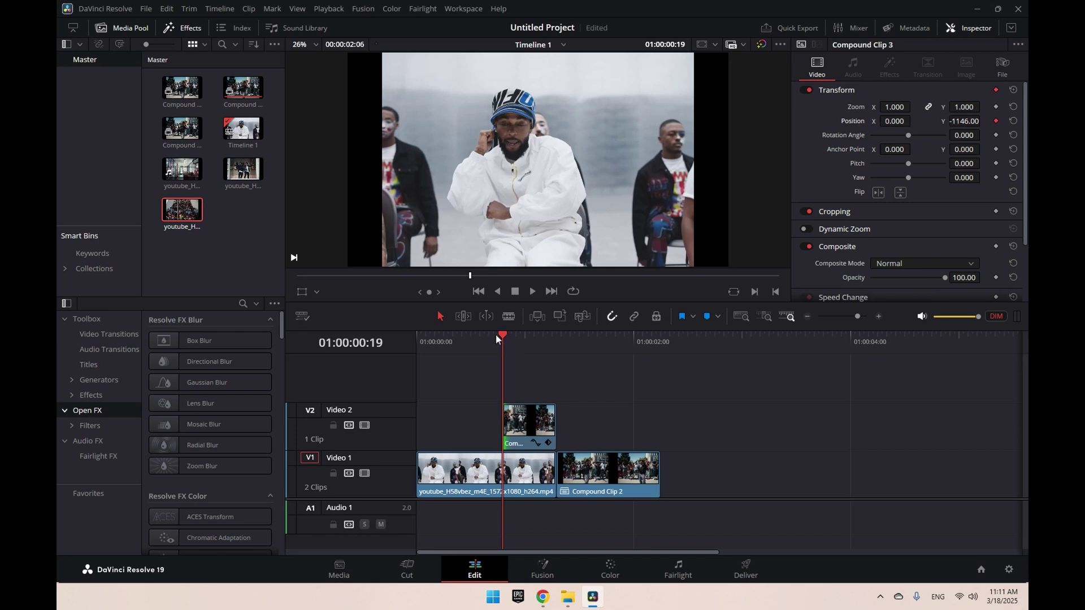
left_click_drag(496, 339, 552, 348)
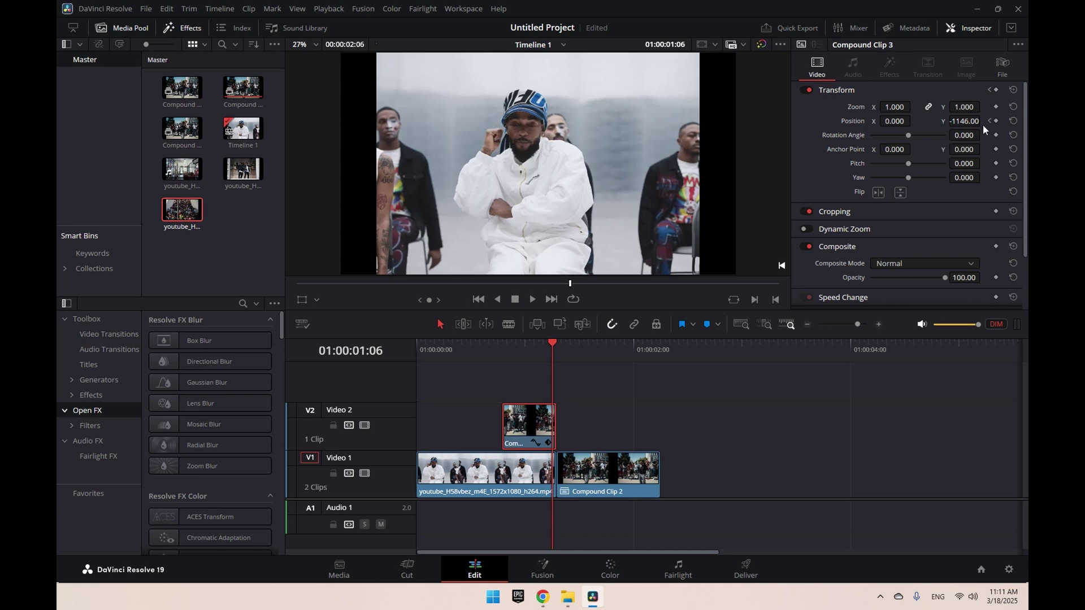
left_click_drag(982, 122, 959, 121)
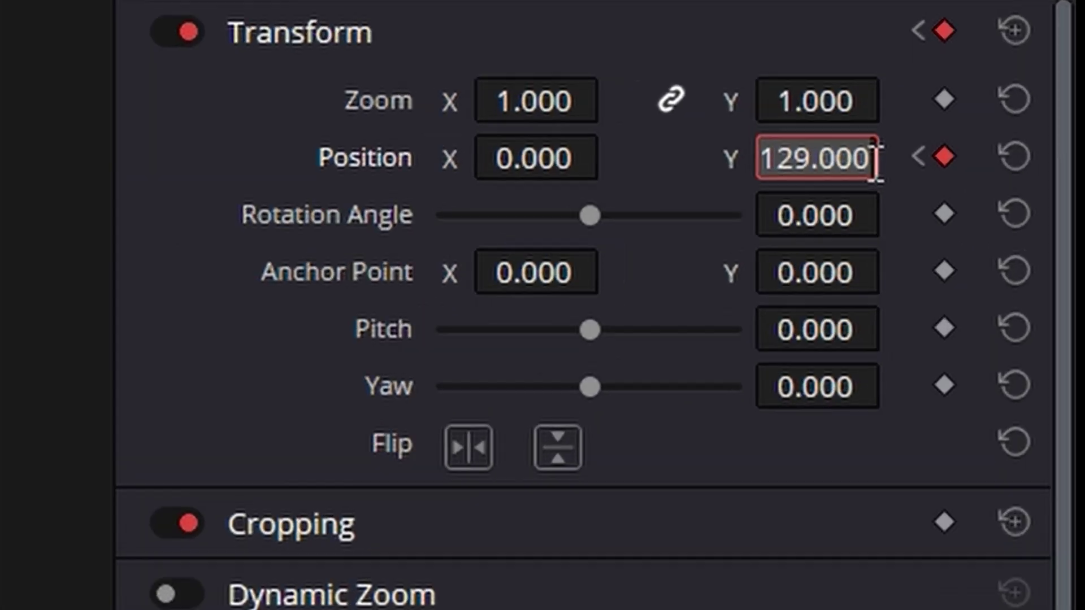
type("0")
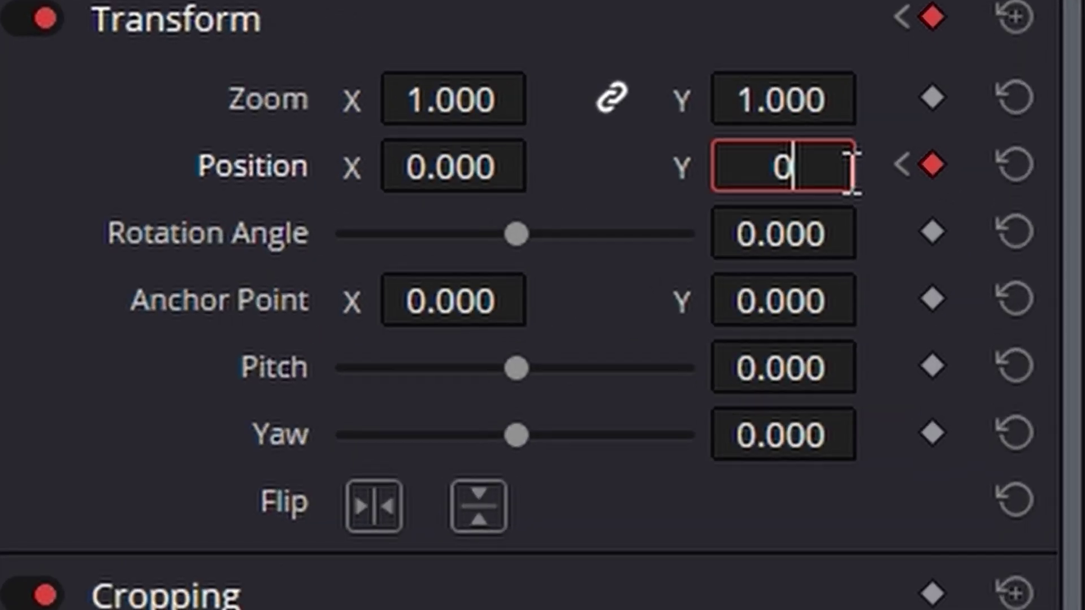
type(".5")
key("Return")
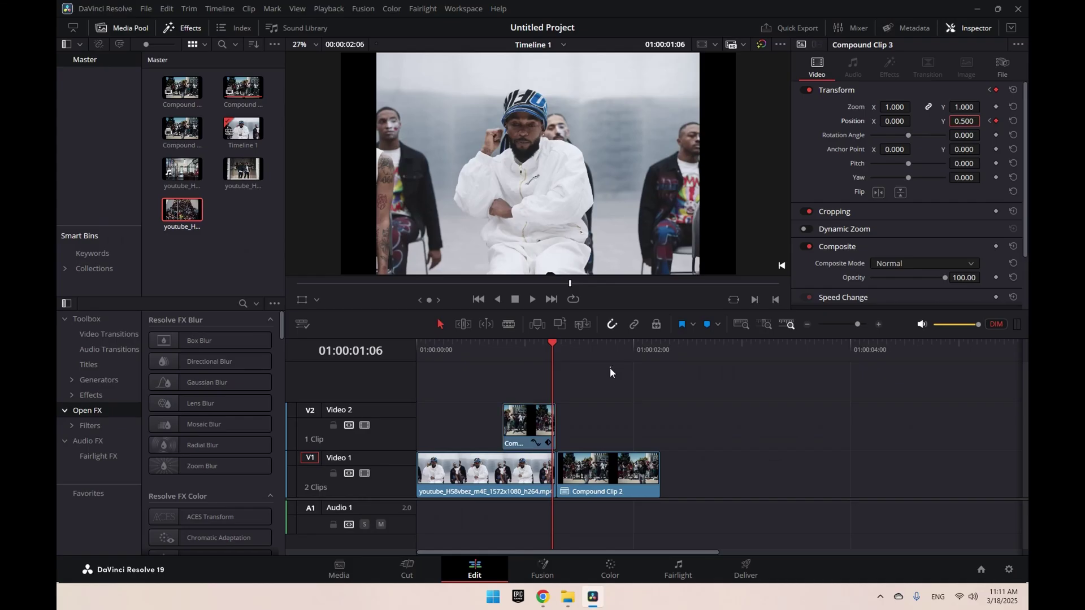
- Scrub and play the slide-up transition from the timeline start
left_click_drag(554, 346, 490, 371)
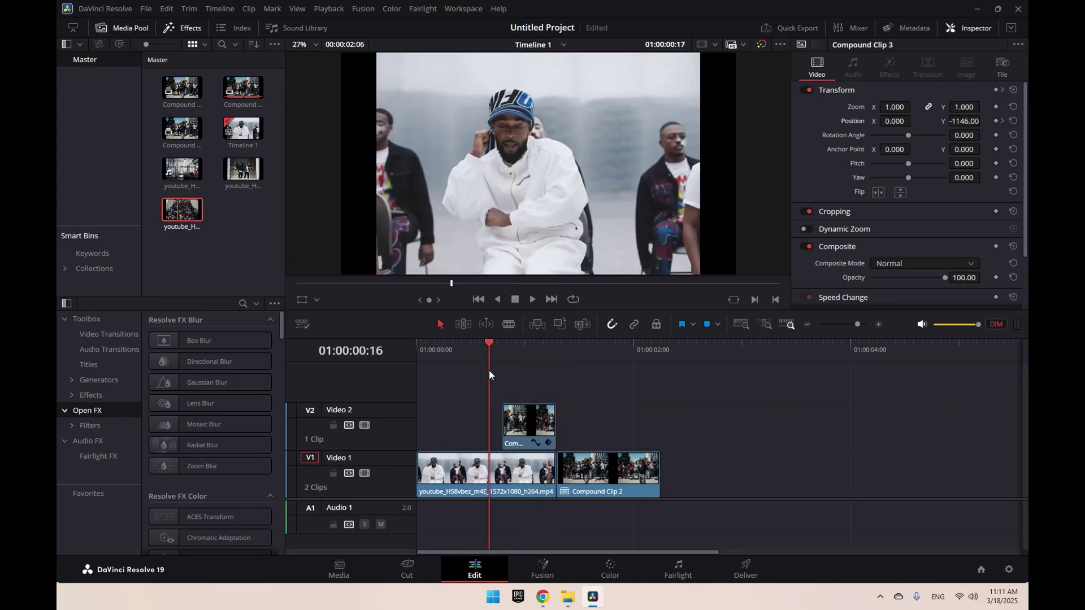
key("Home")
key("space")
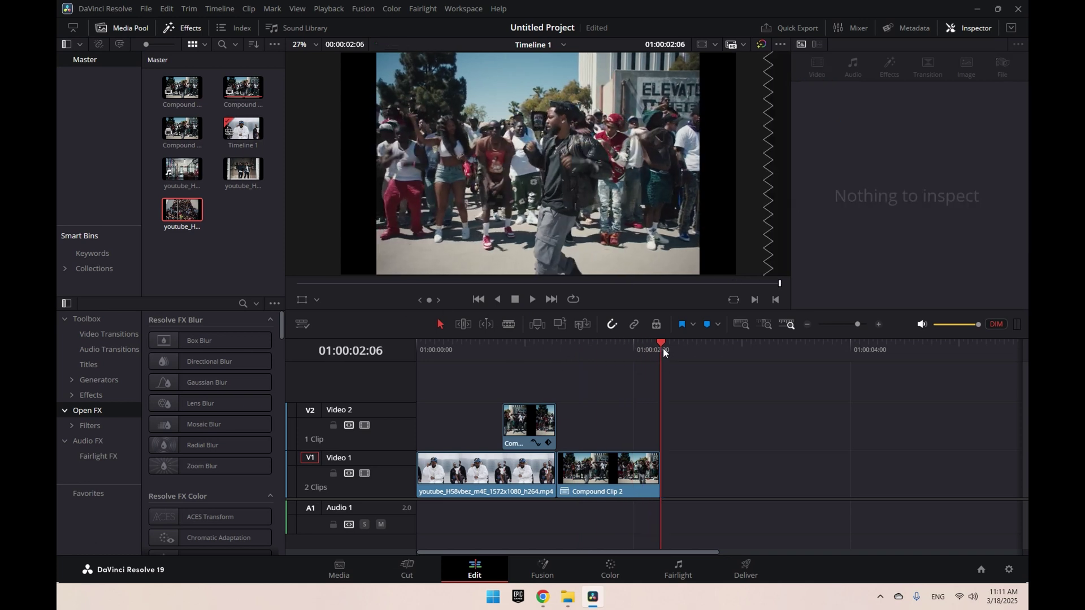
left_click_drag(662, 348, 508, 348)
key("space")
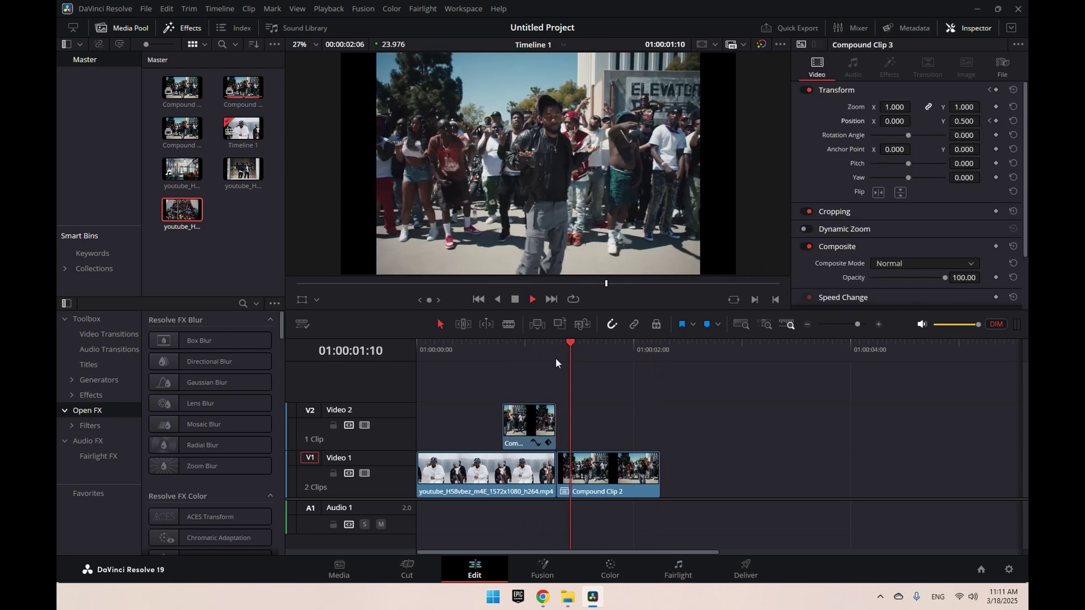
key("space")
scroll(904, 195, "down", 3)
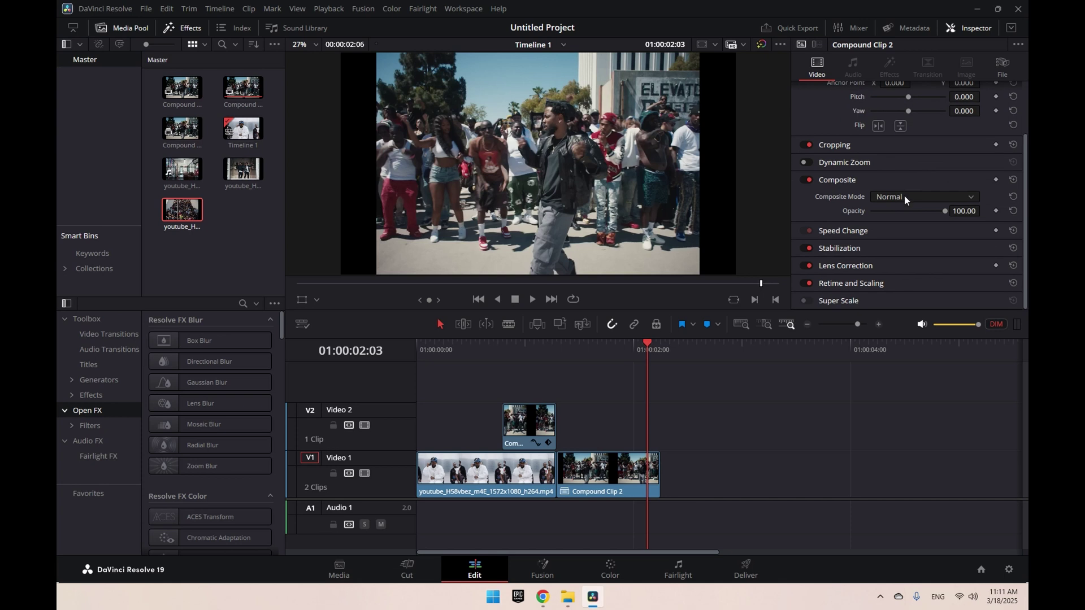
scroll(899, 207, "up", 3)
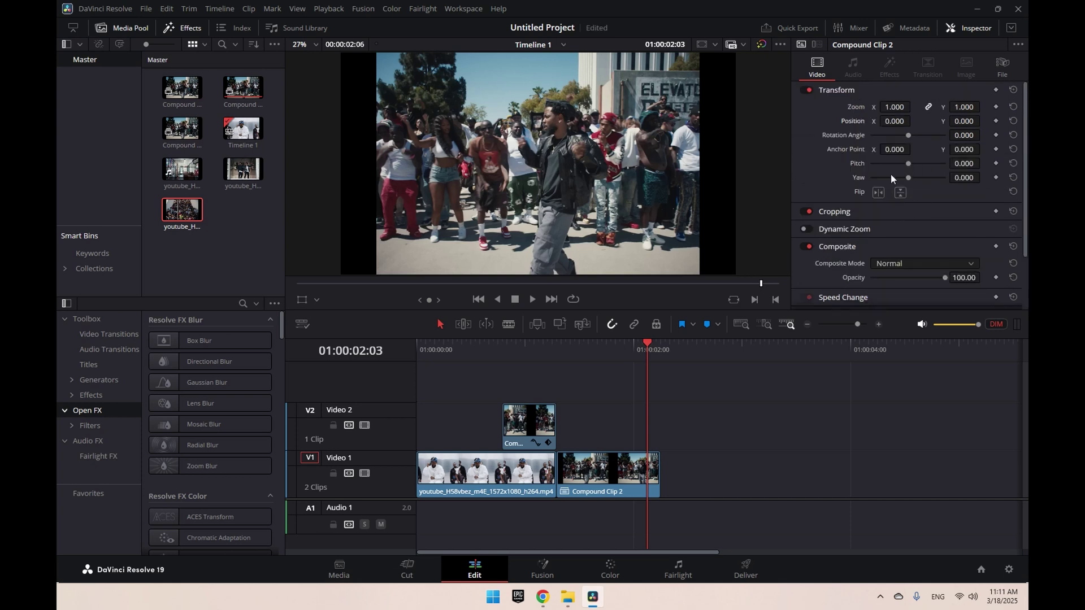
left_click_drag(641, 358, 367, 392)
key("space")
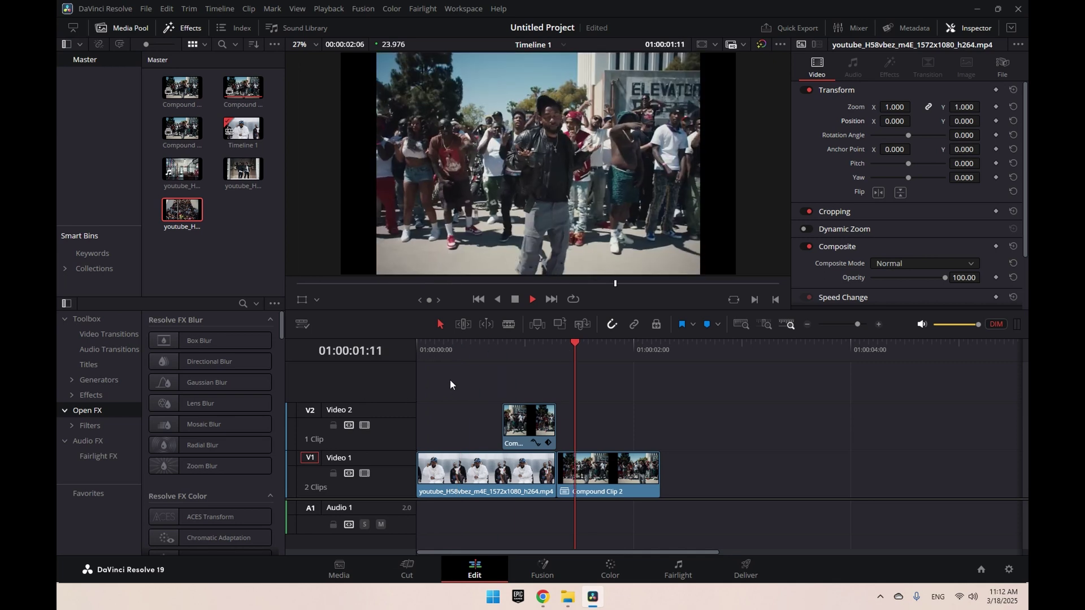
left_click_drag(662, 359, 503, 344)
left_click(537, 434)
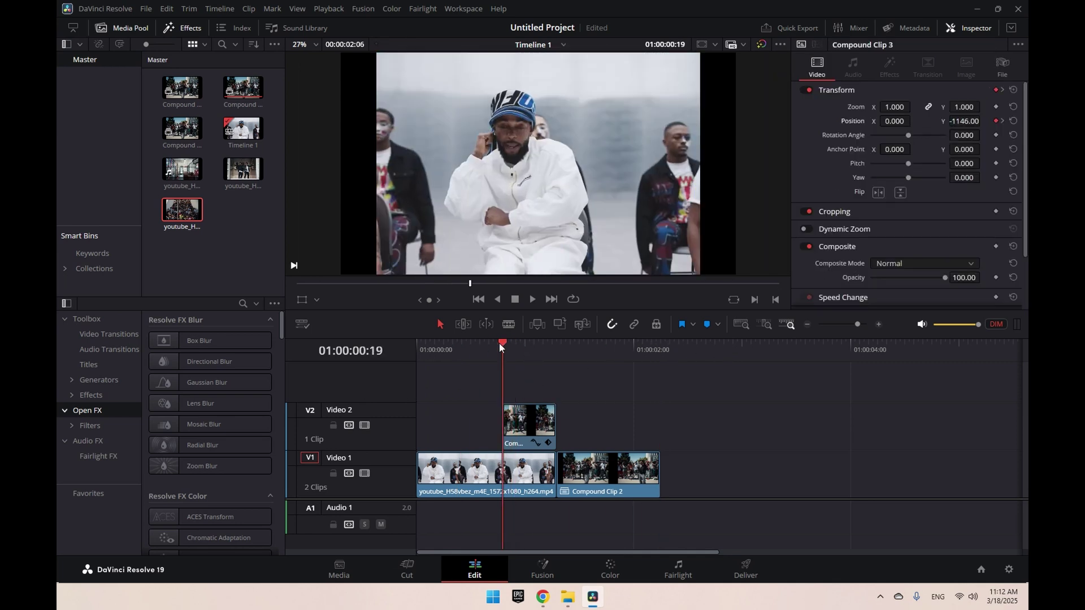